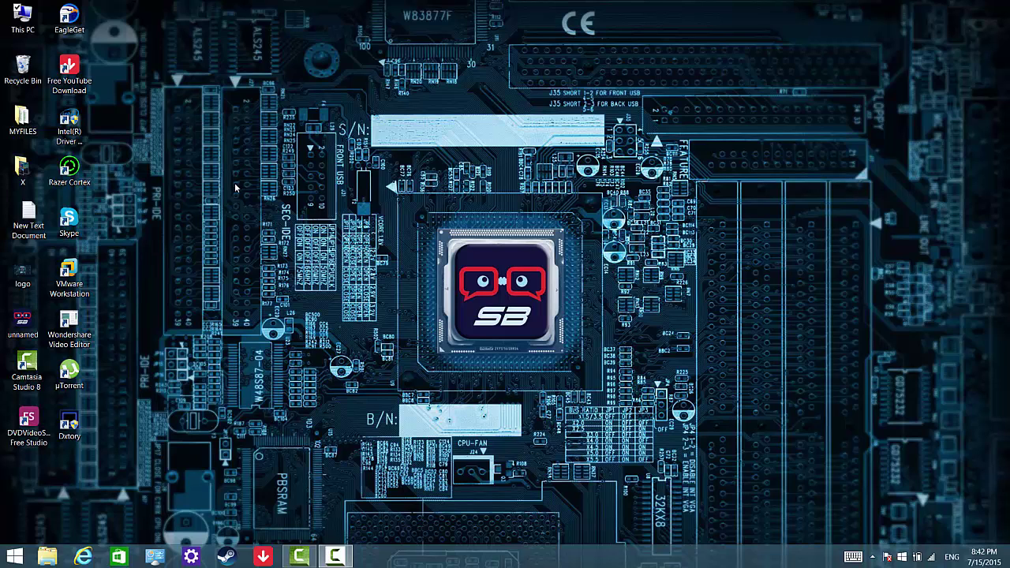
Open This PC's System page and its Advanced system settings
right_click(31, 26)
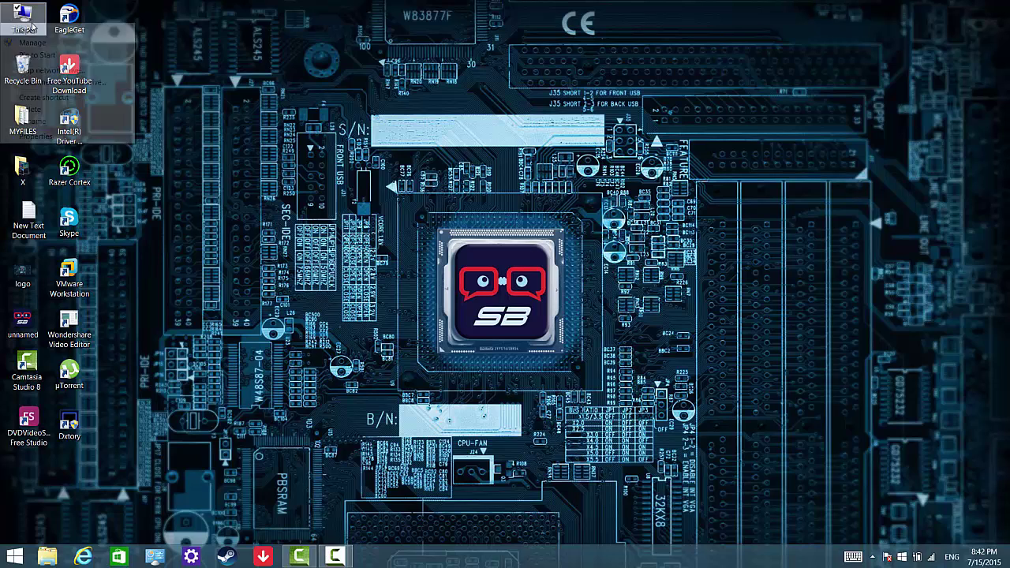
click(49, 136)
click(328, 202)
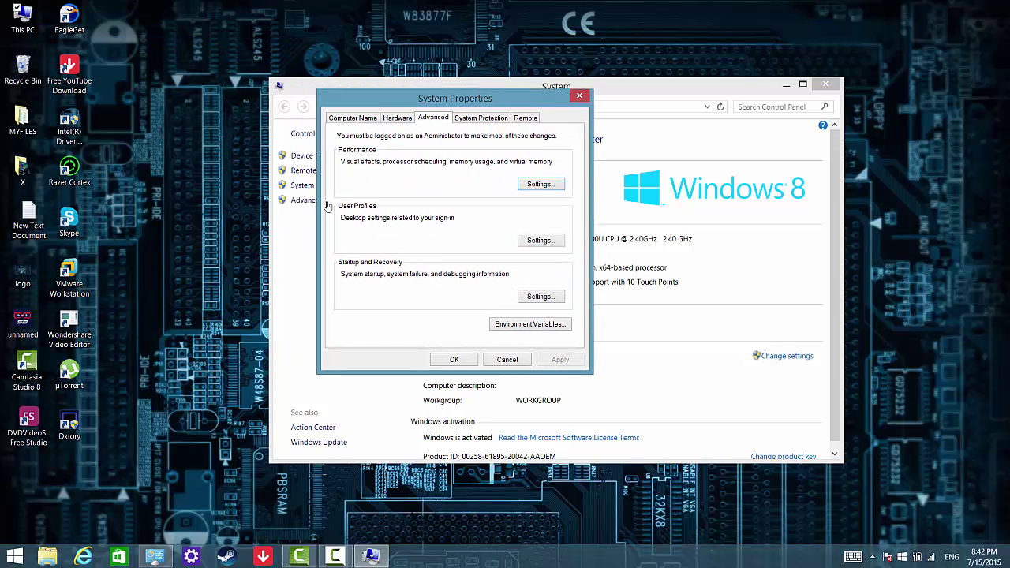
Open Performance Options and choose 'Adjust for best performance' for visual effects
key(Return)
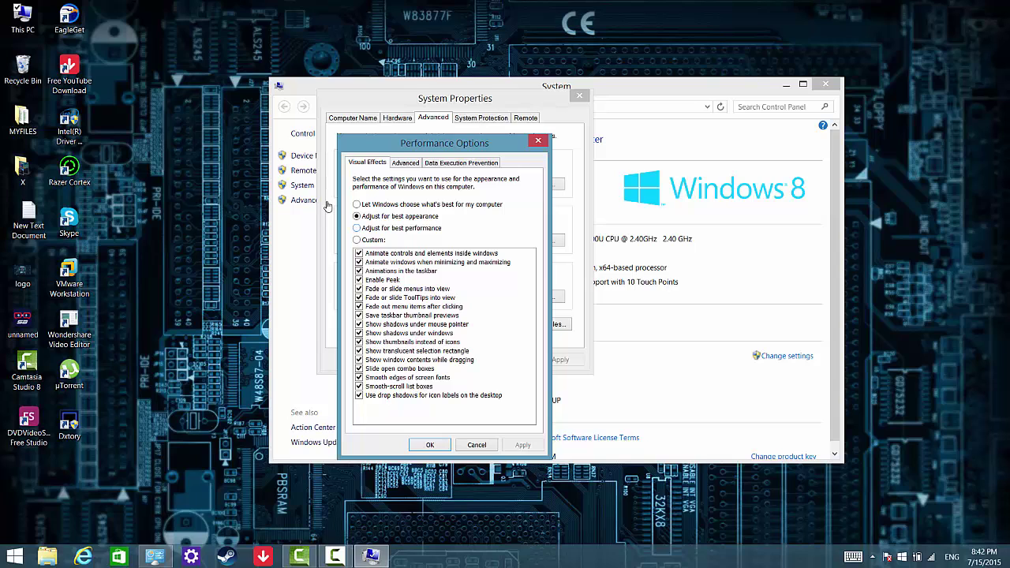
key(Down)
Turn off automatic paging file management, keeping 4585 MB custom sizes on C: and D:
key(ctrl+Tab)
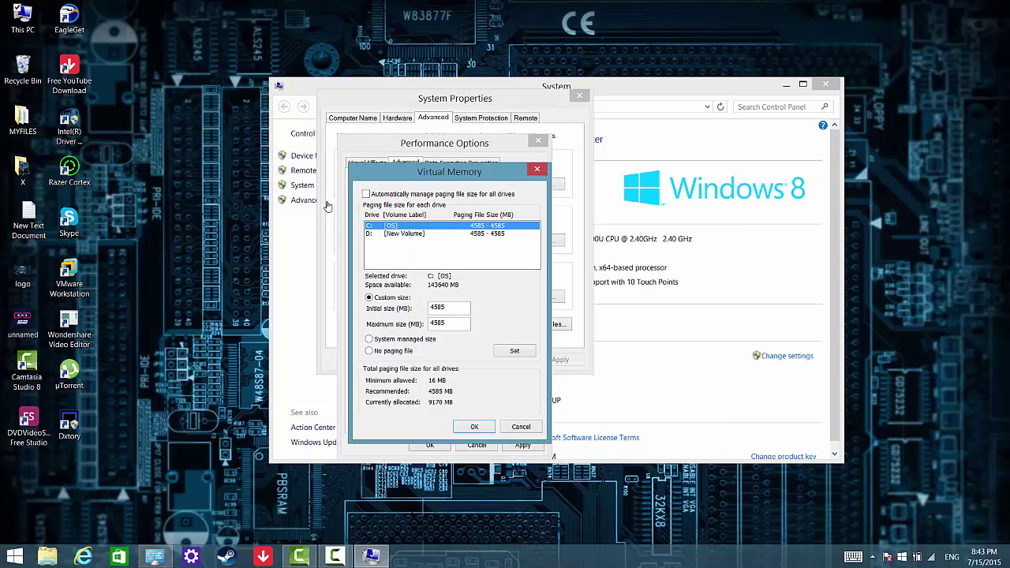
key(alt+a)
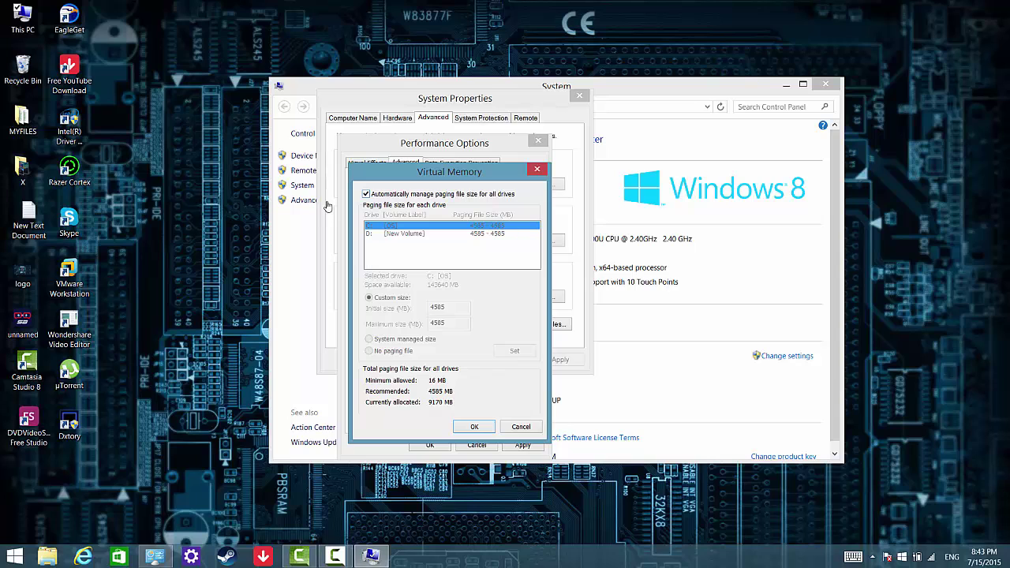
key(alt+a)
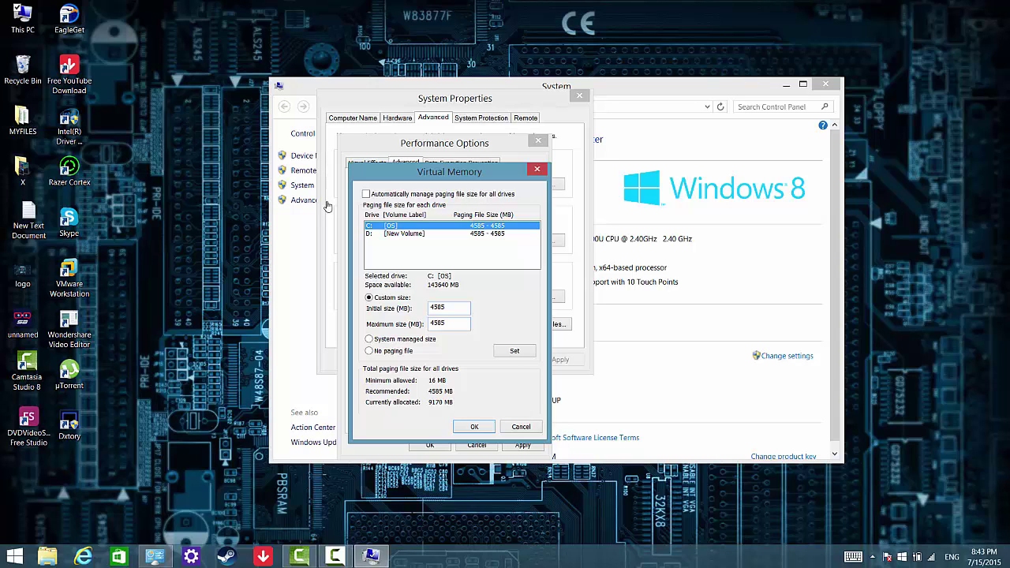
key(Down)
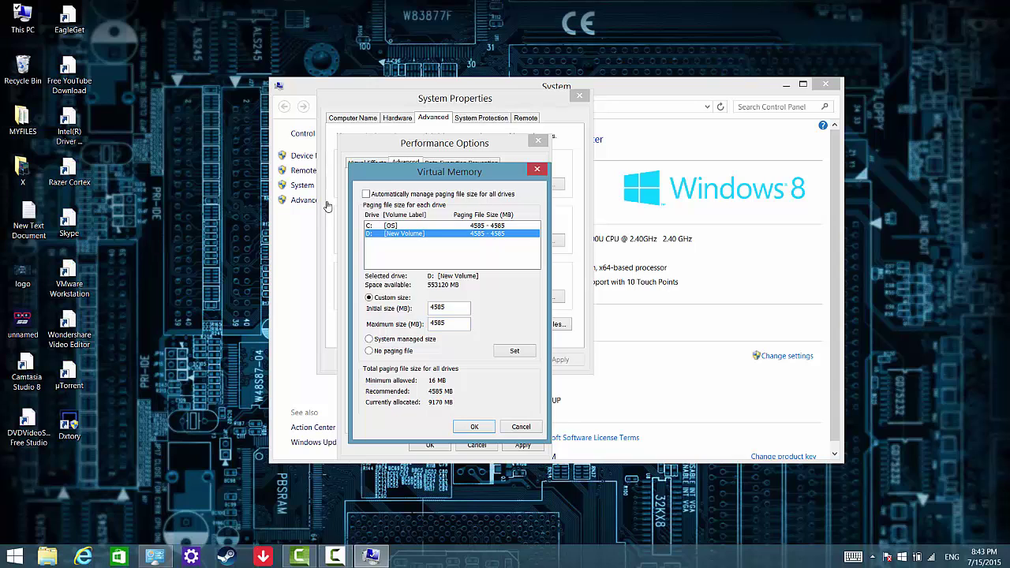
key(Up)
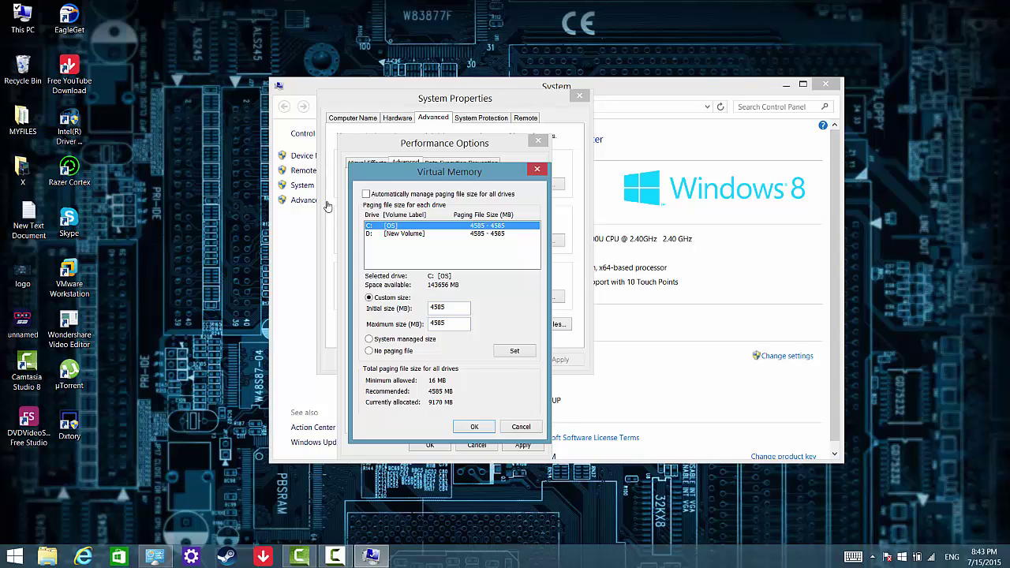
key(Escape)
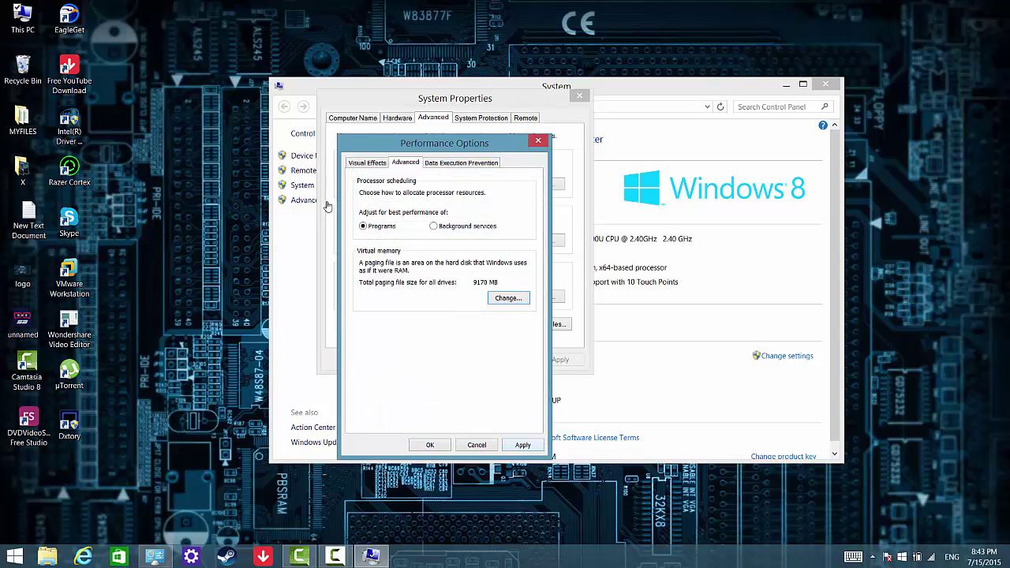
Apply and confirm the performance changes, then close System Properties and the System window
key(Tab)
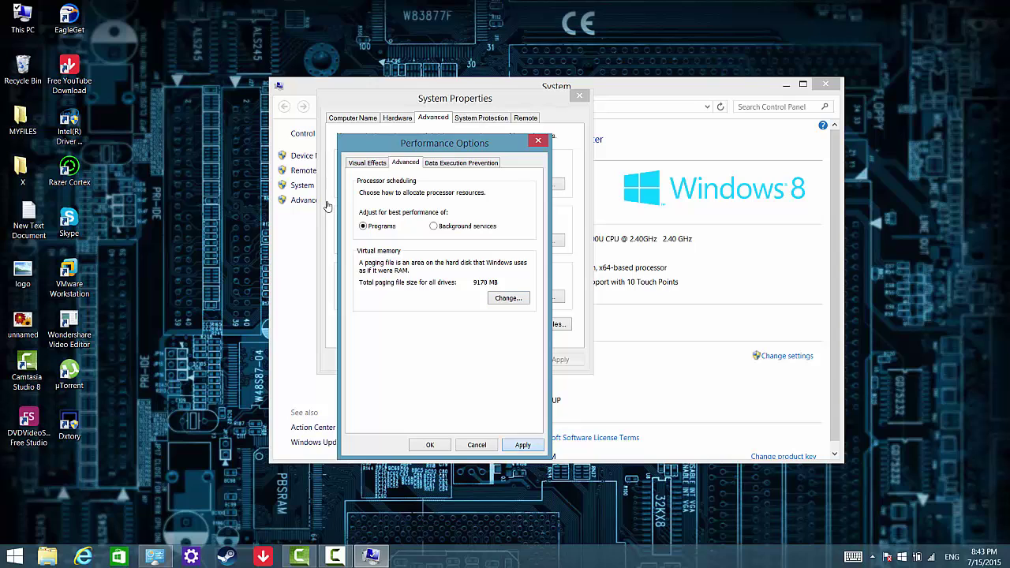
key(Return)
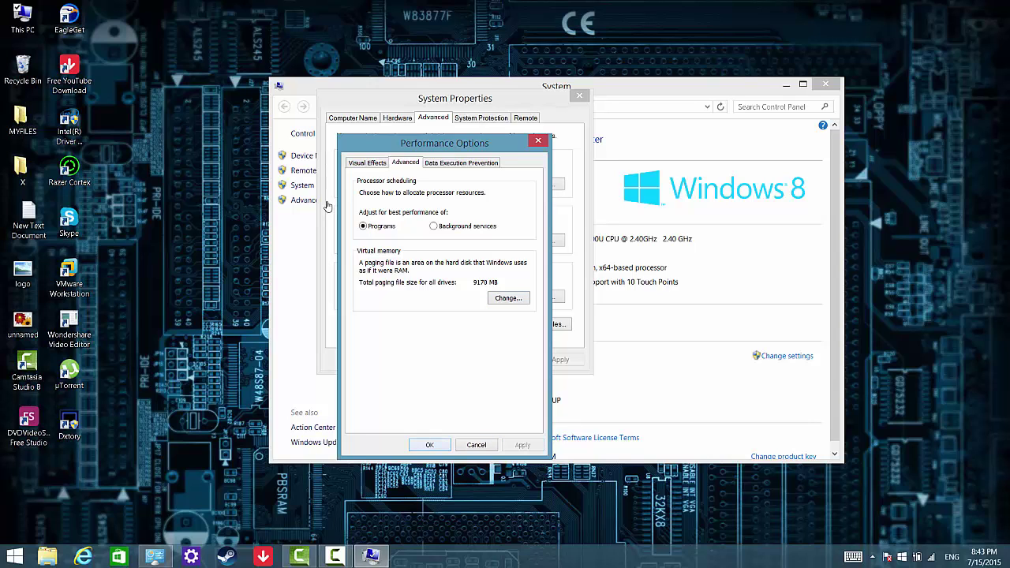
key(Return)
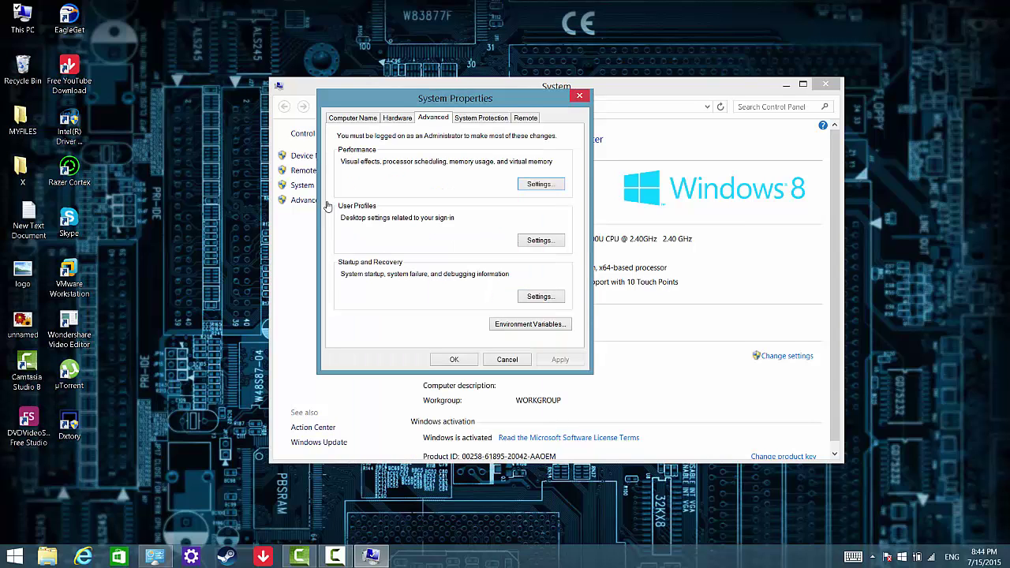
key(Return)
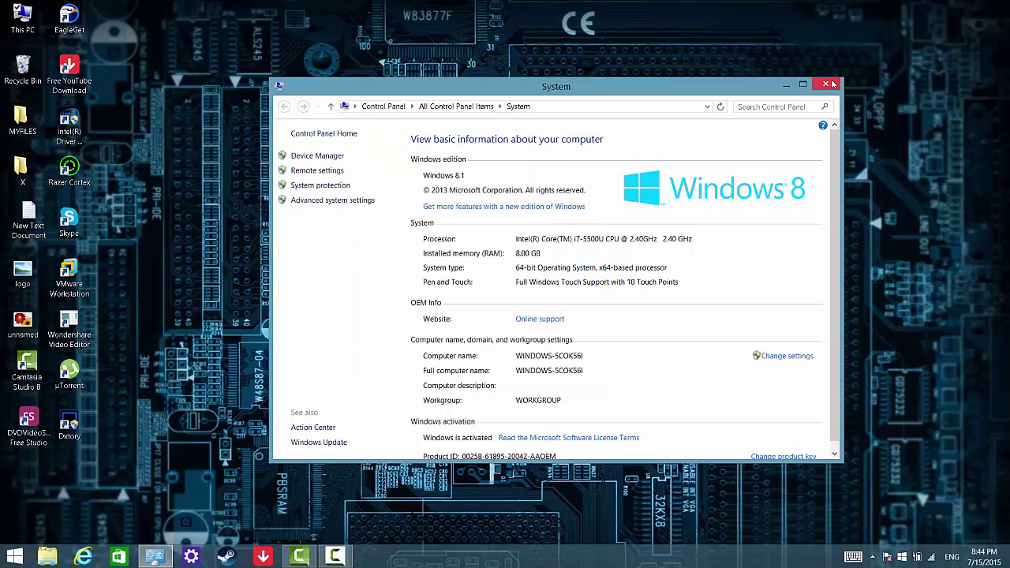
click(825, 84)
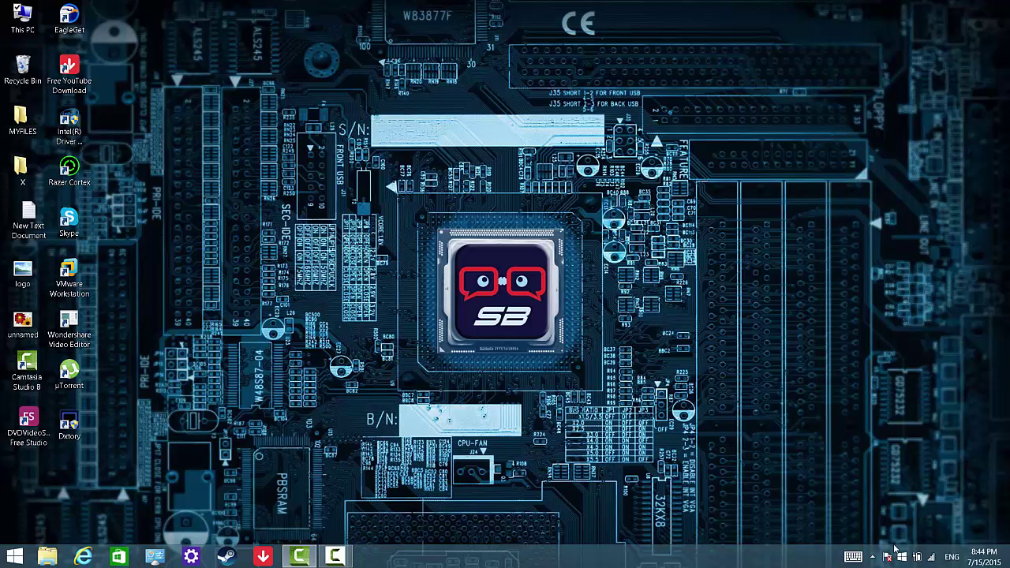
click(916, 556)
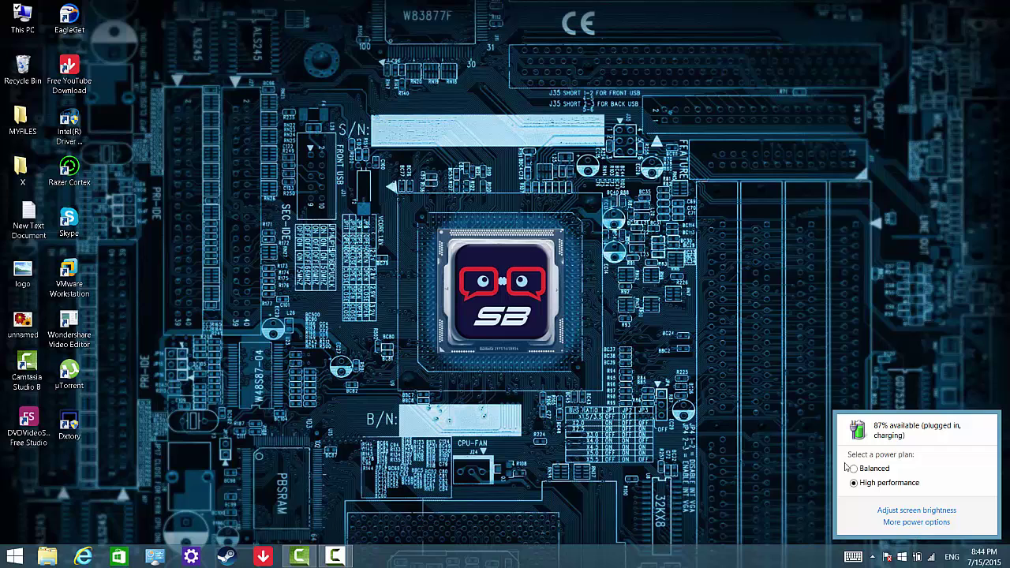
click(915, 522)
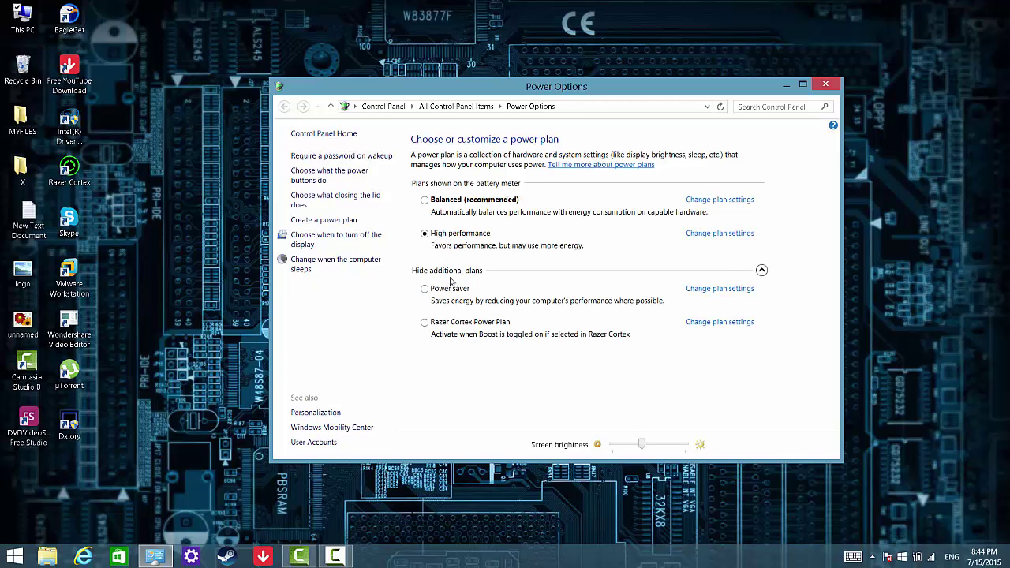
click(762, 270)
click(832, 86)
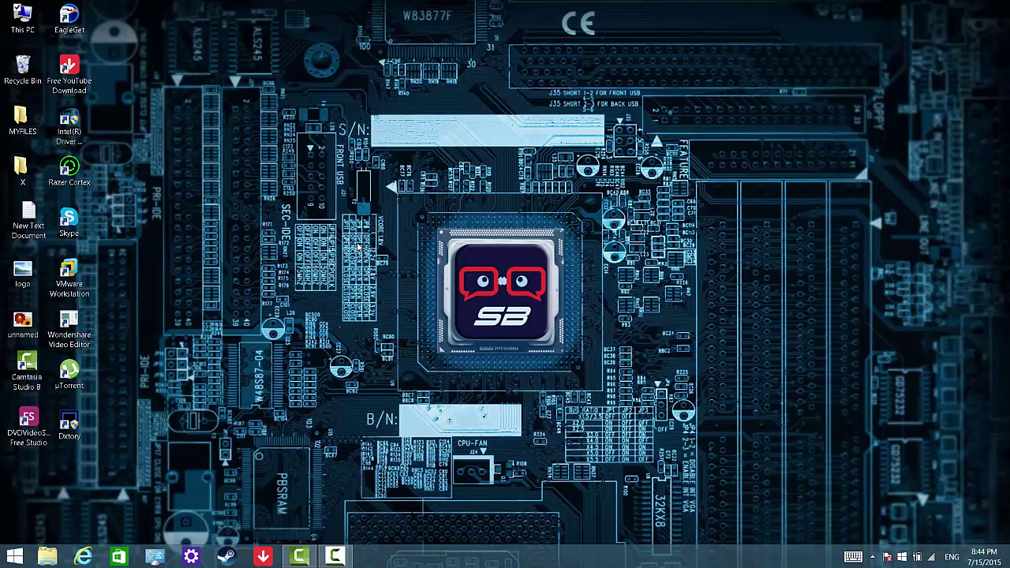
right_click(356, 243)
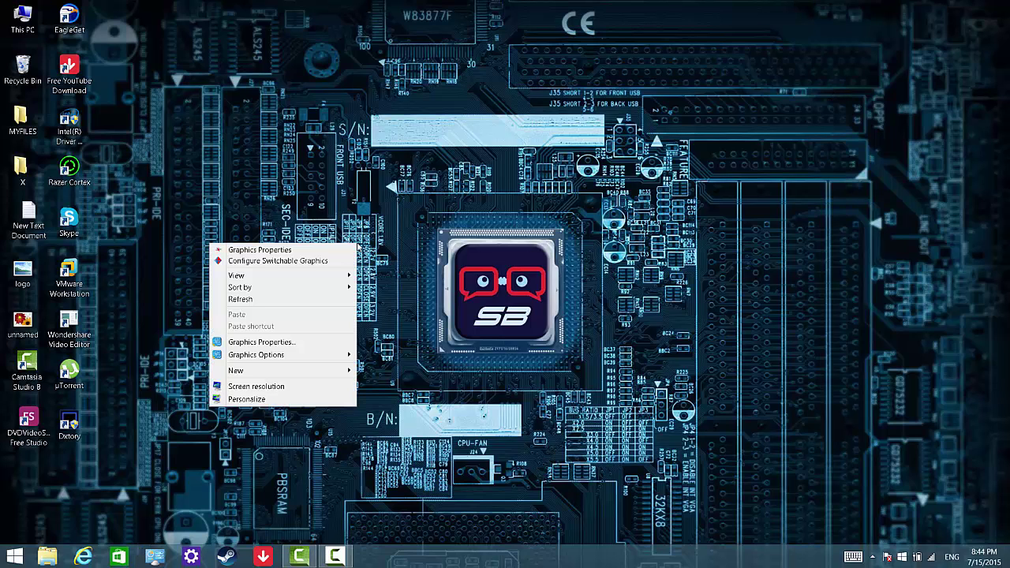
click(285, 399)
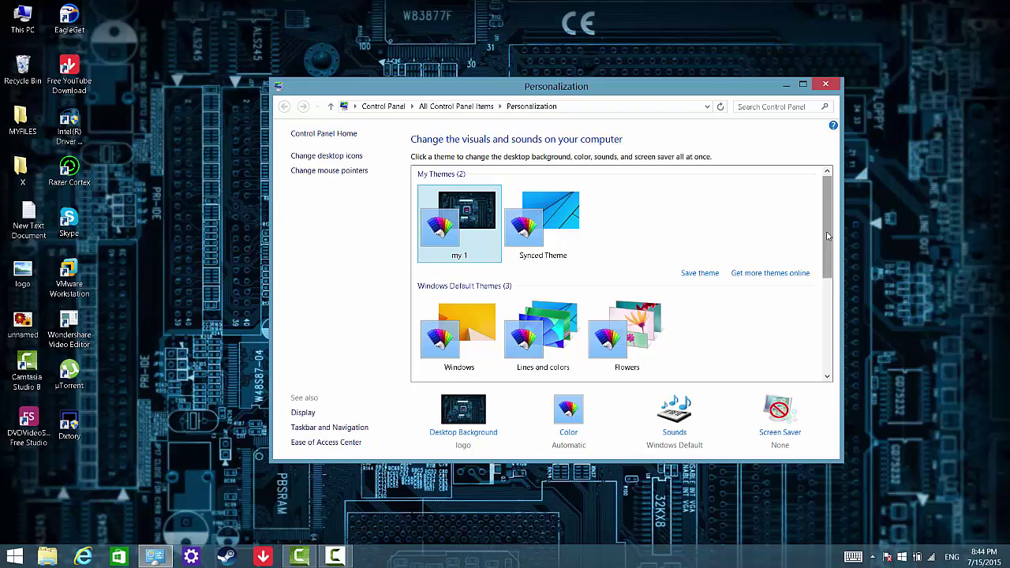
drag(827, 235, 825, 298)
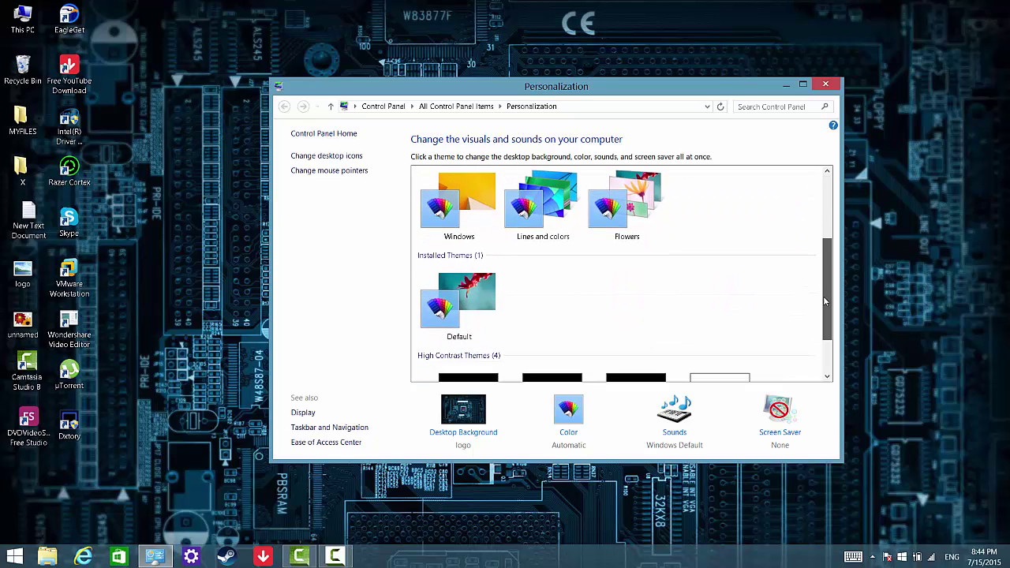
drag(825, 299, 824, 329)
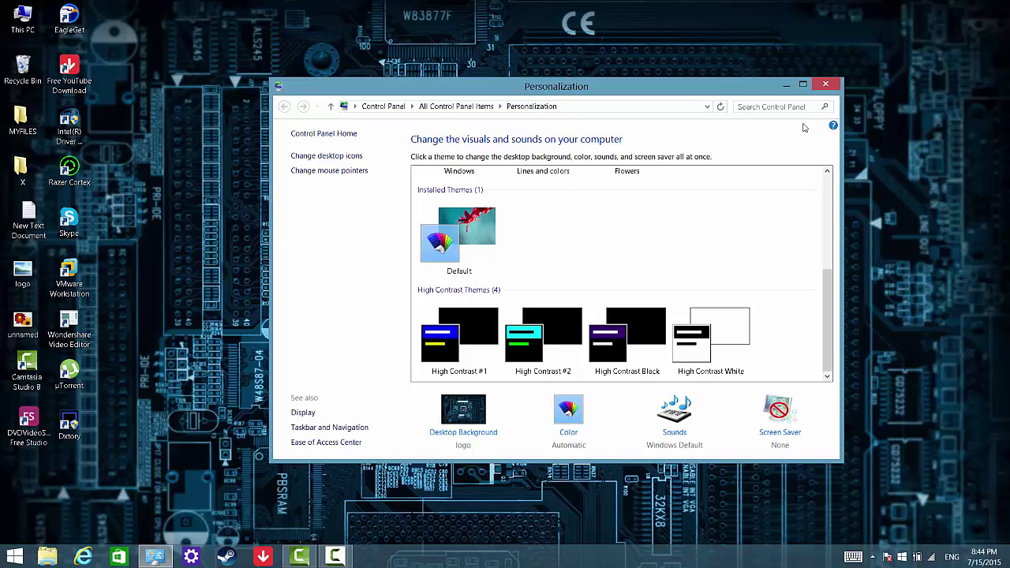
click(825, 83)
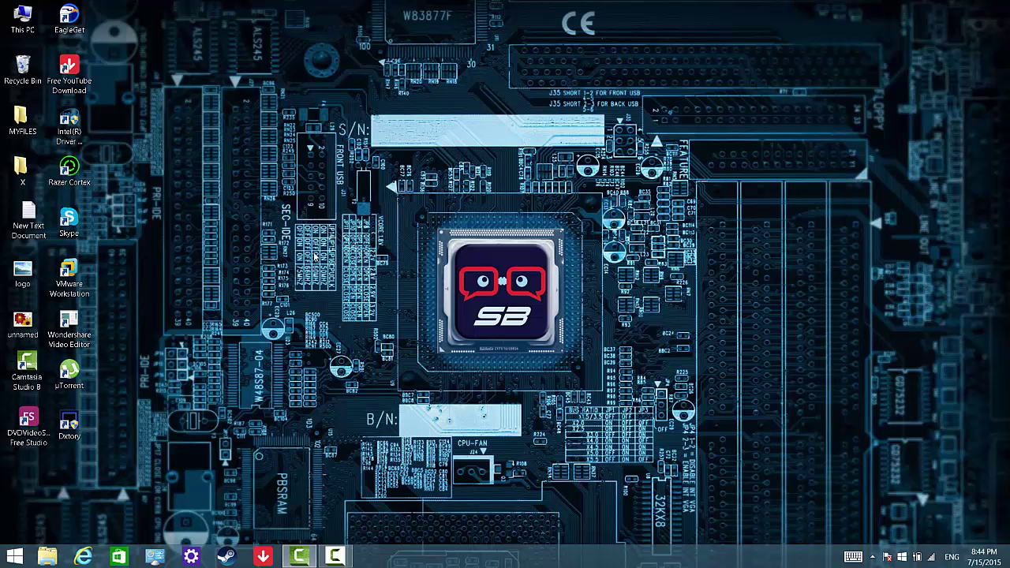